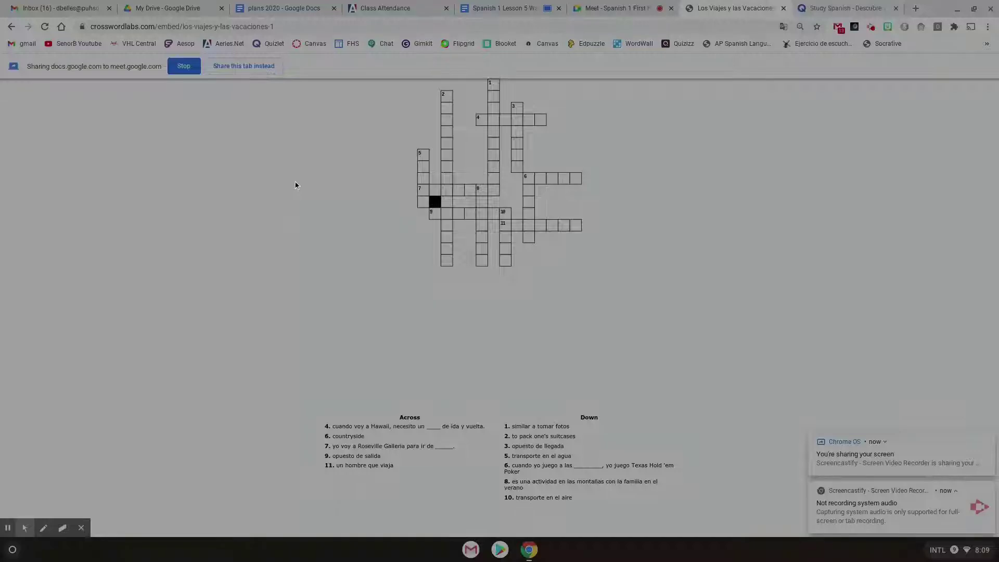
- Capture a partial screenshot of the crossword grid on the puzzle page
drag(404, 79, 592, 272)
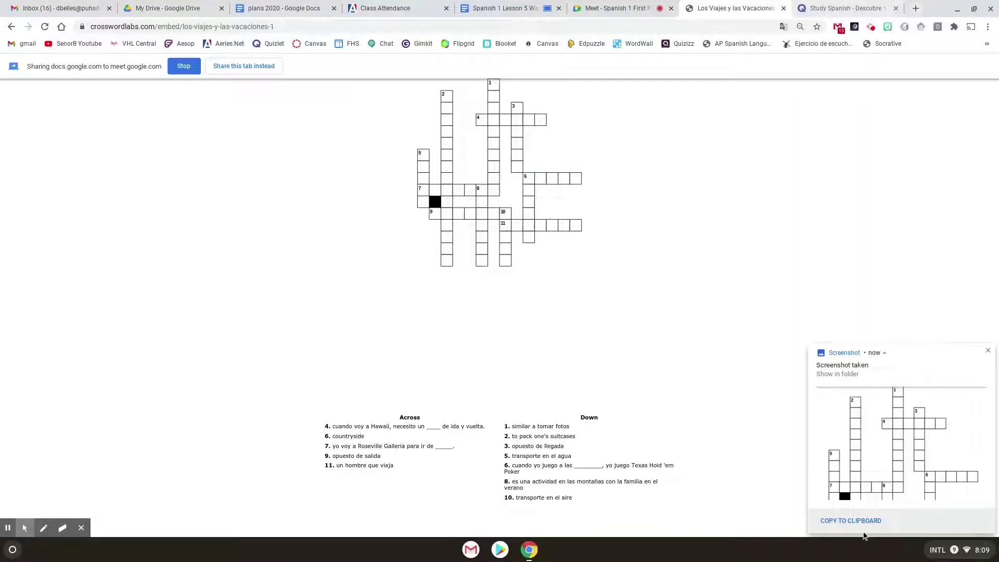
- Switch to the Spanish 1 First Period jam and maximize its window
click(539, 551)
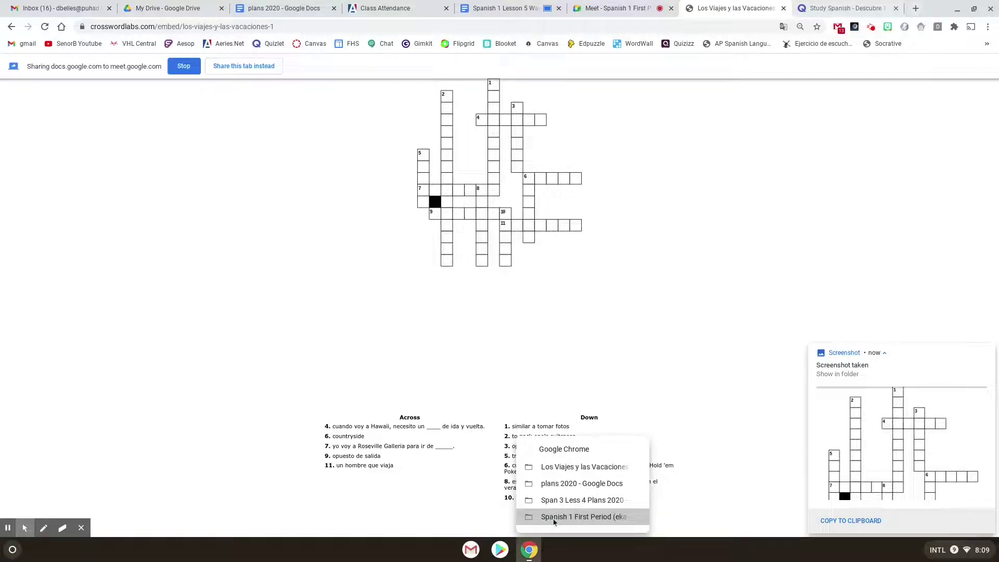
click(555, 516)
double_click(287, 14)
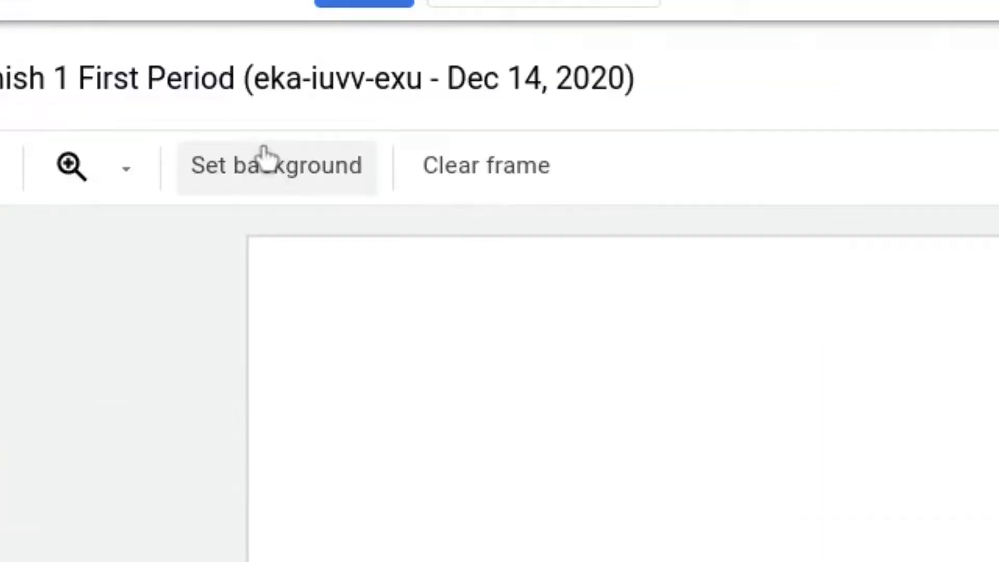
- Set the newest crossword screenshot from Downloads as the frame background
click(285, 193)
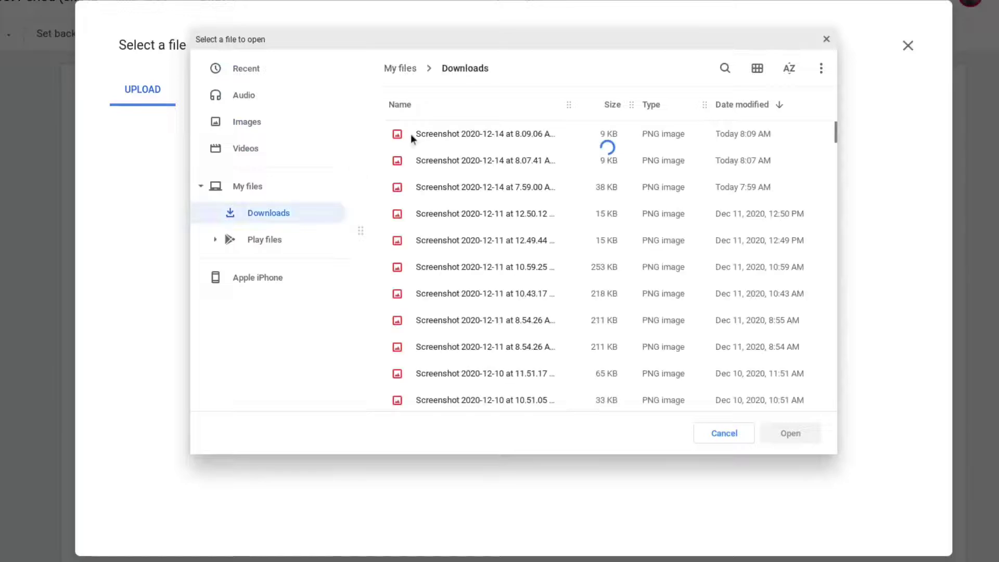
click(427, 139)
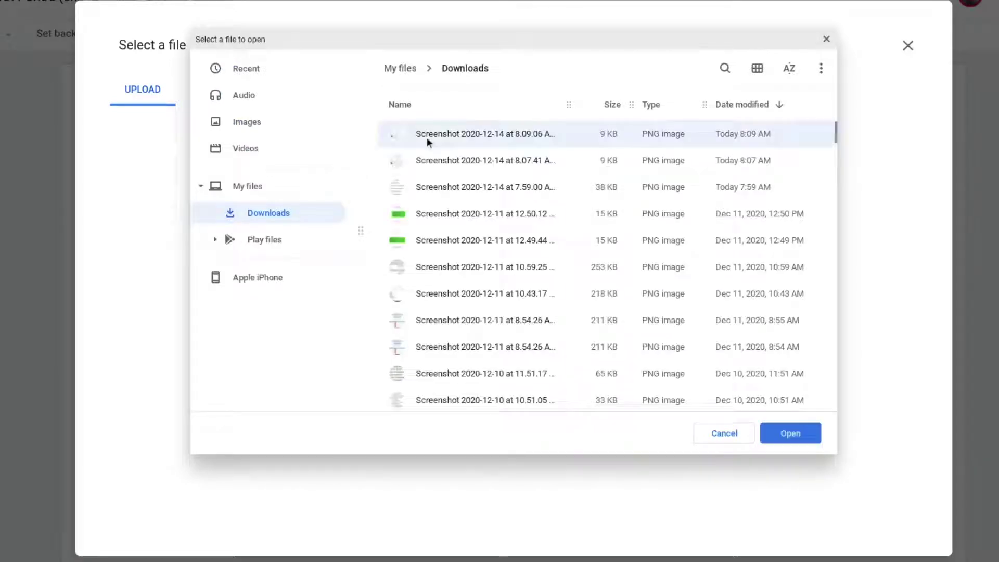
click(790, 434)
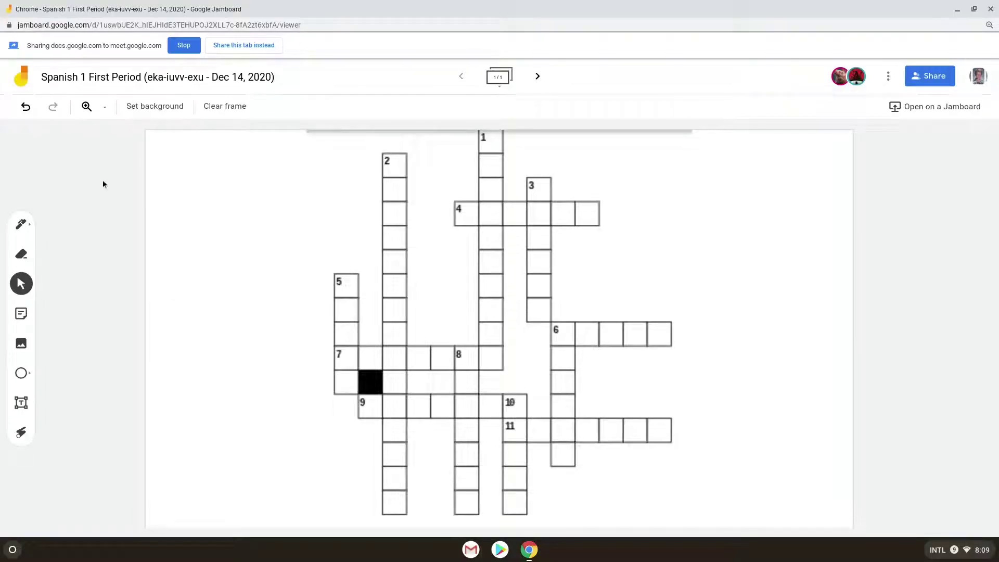
- Check the crossword page in Chrome, then return to the Jamboard frame
click(530, 551)
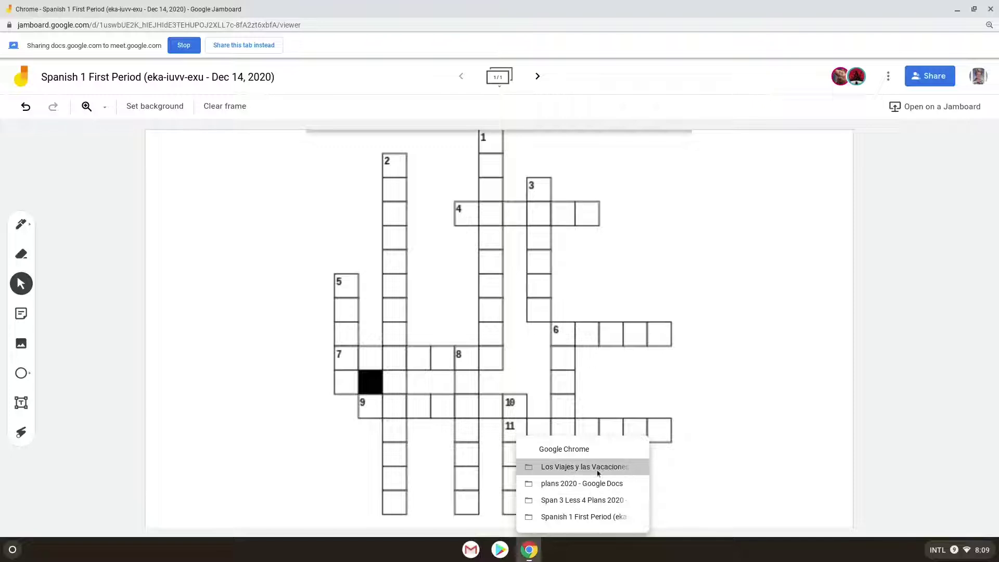
click(586, 517)
click(529, 549)
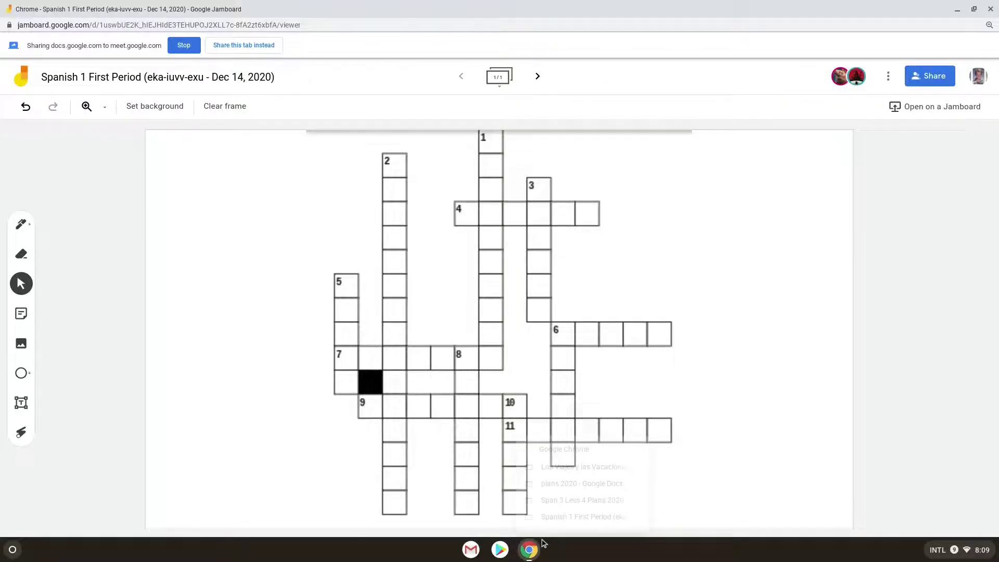
click(584, 467)
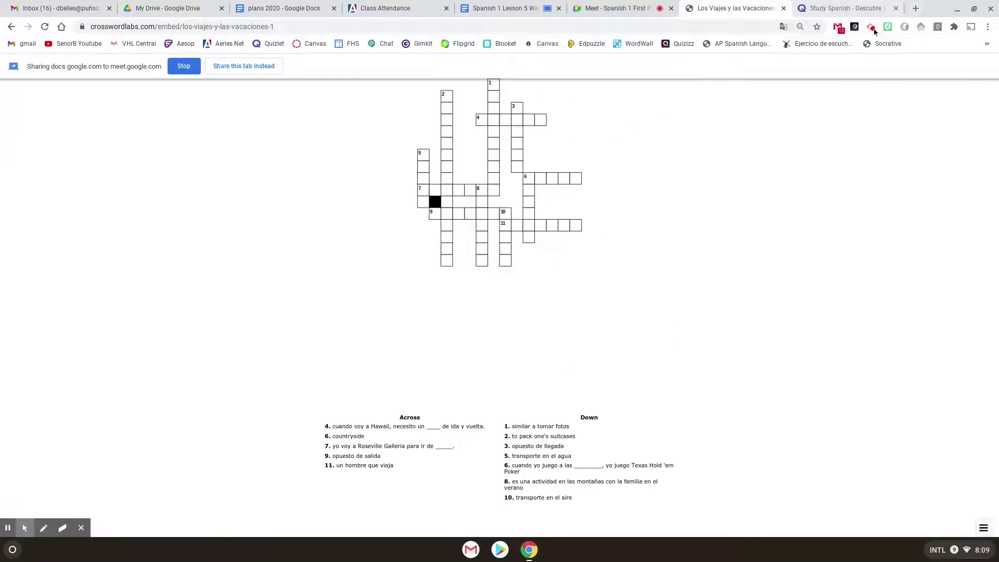
key(alt+Tab)
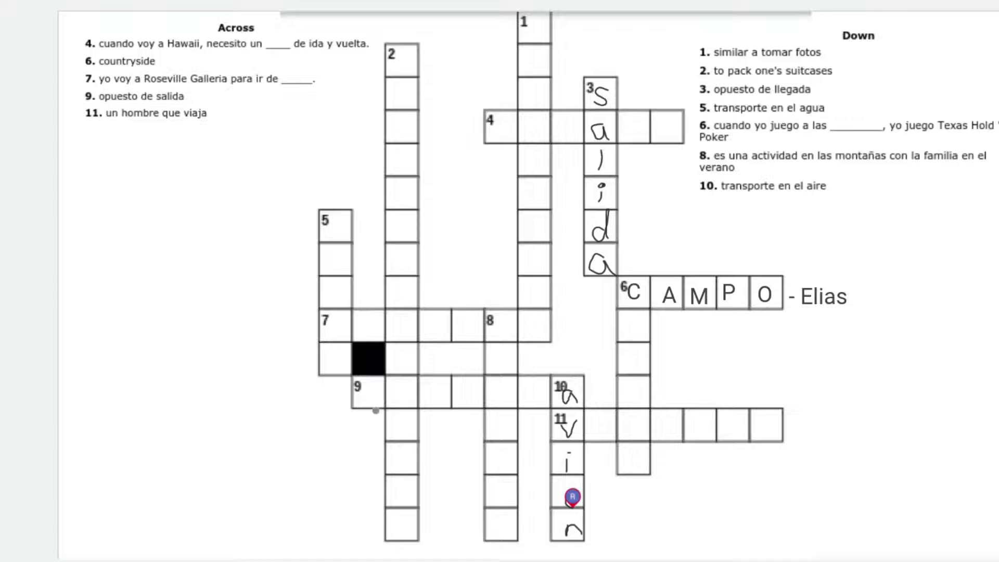
- Handwrite an l into 9-across and an o into the second cell of 7-across
mouse_move(367, 381)
mouse_down()
mouse_move(370, 404)
mouse_move(442, 404)
mouse_up()
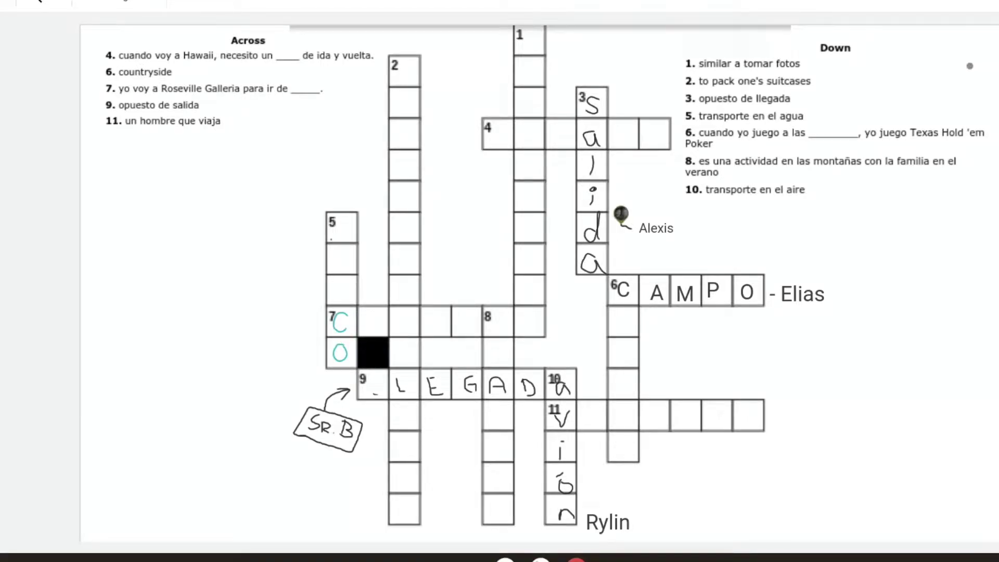
mouse_move(369, 308)
mouse_down()
mouse_move(364, 319)
mouse_move(373, 315)
mouse_up()
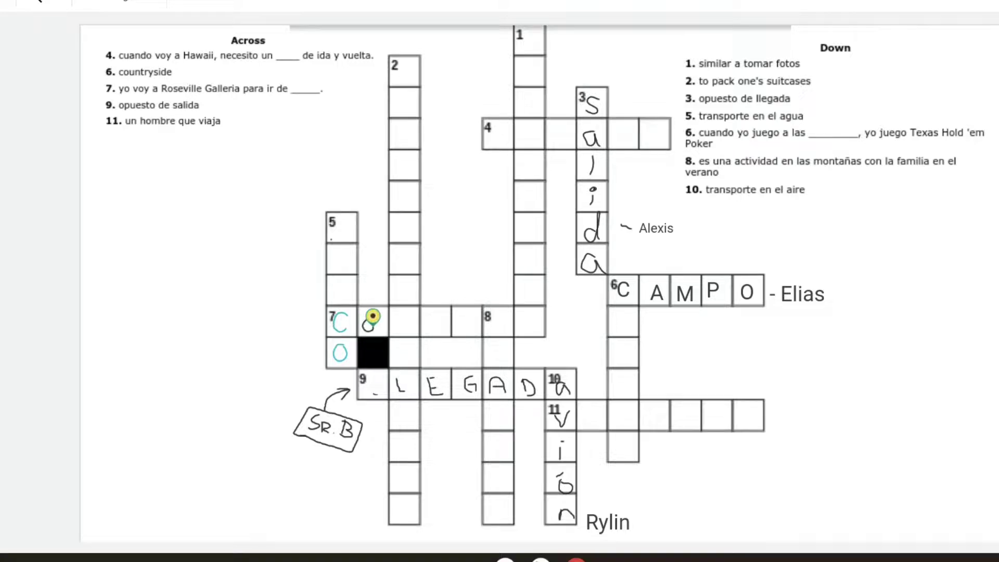